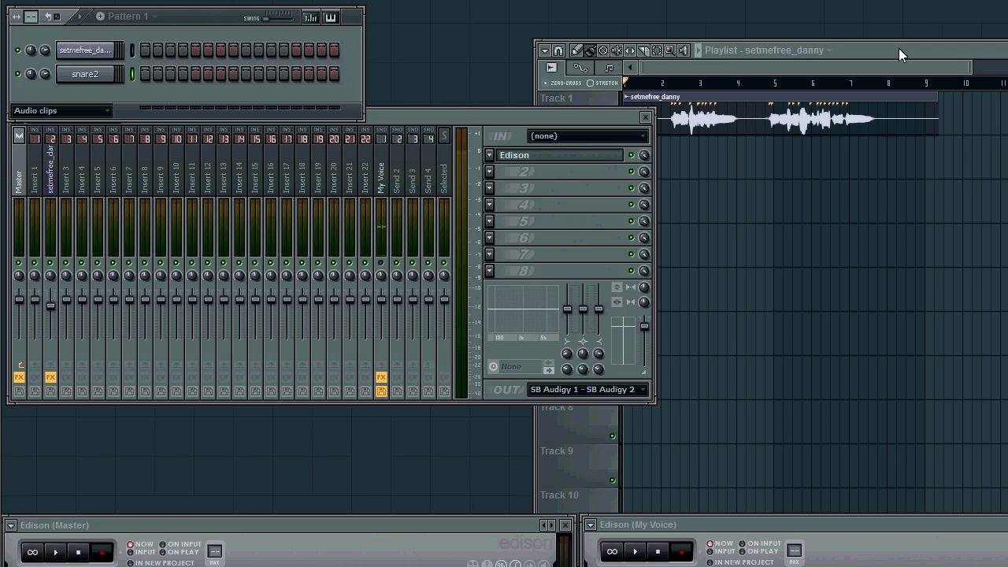
Nudge the Playlist window left and bring the Mixer with the Master's Edison chain to the front
left_click_drag(898, 48, 836, 66)
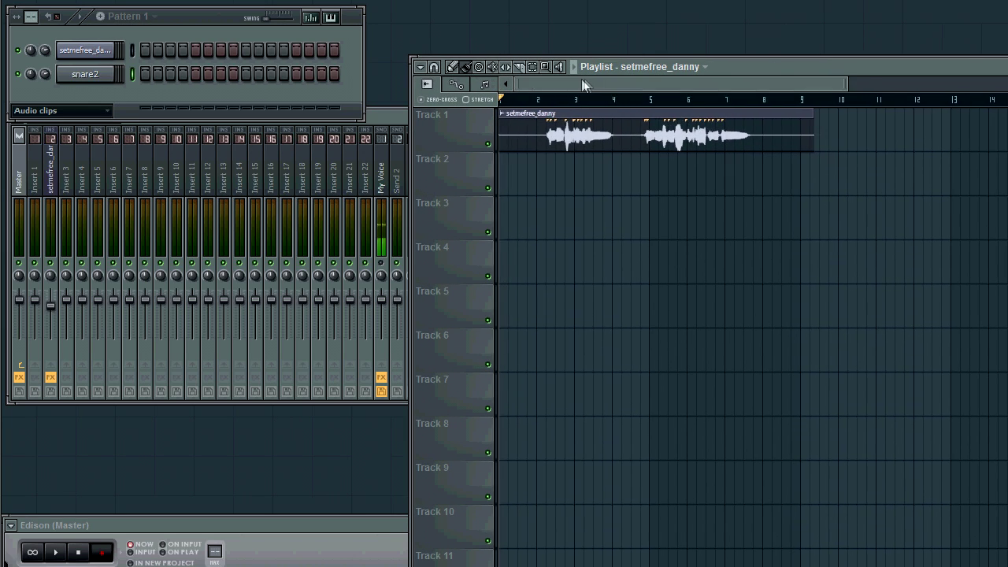
left_click(381, 120)
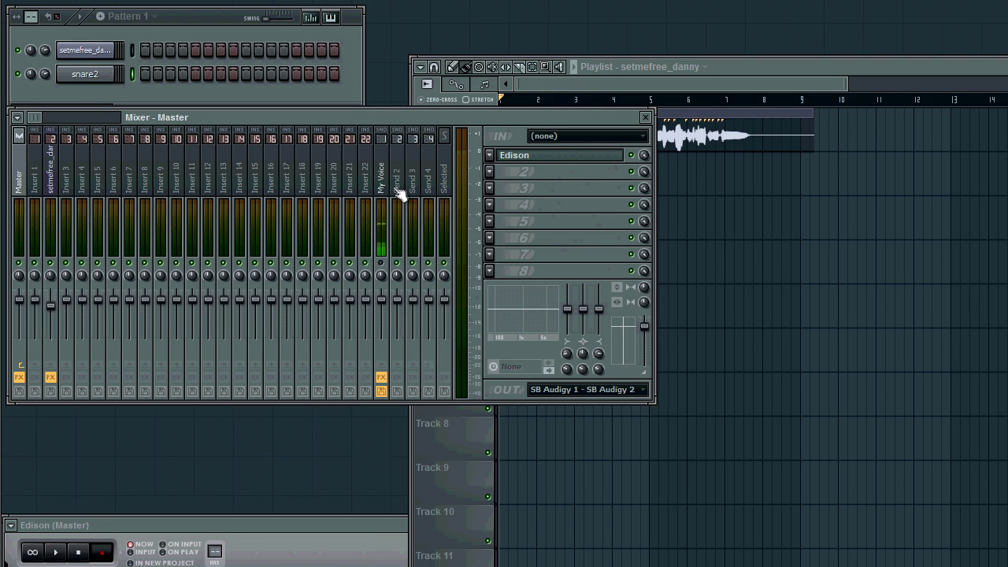
Open the Fruity Parametric EQ 2 on the setmefree_danny mixer track, then bring the playlist forward
left_click(52, 182)
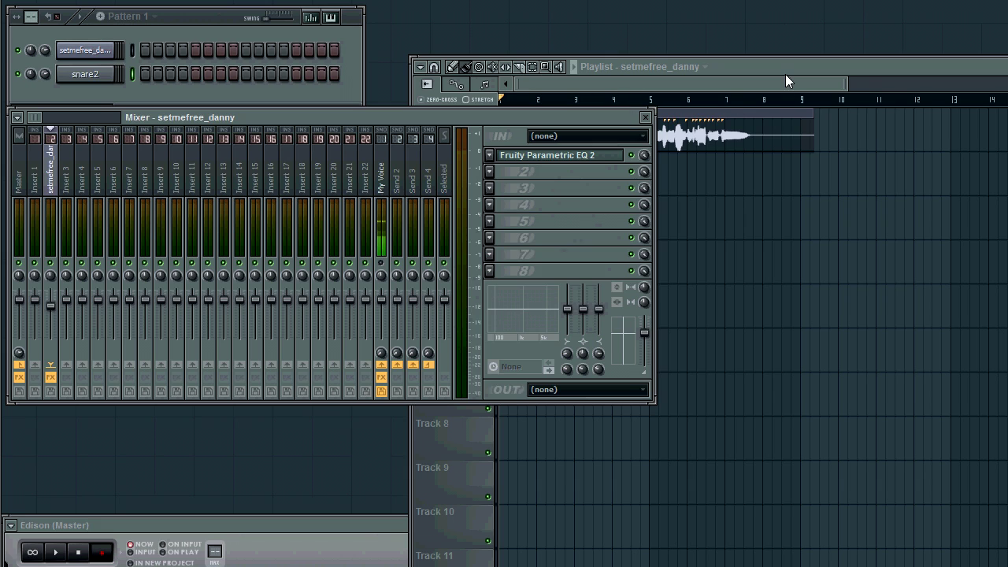
left_click(595, 157)
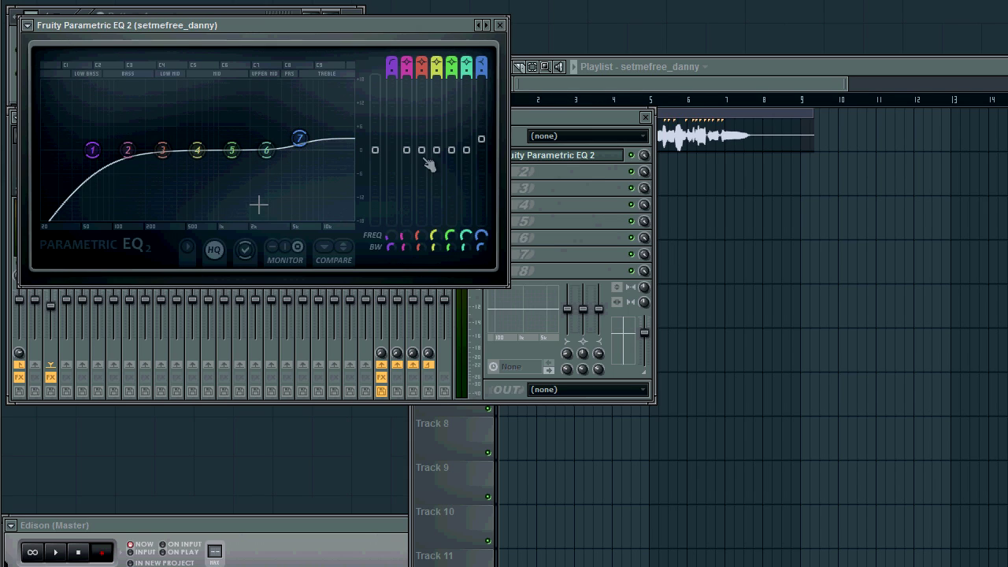
left_click(670, 87)
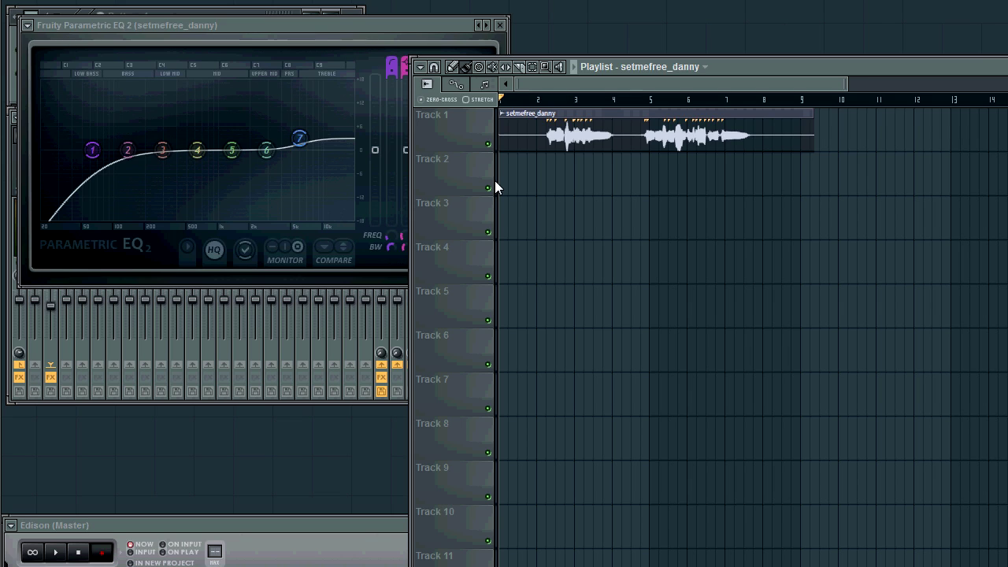
Start playing the setmefree_danny vocal clip from the playlist
scroll(837, 114, "up", 3)
scroll(911, 122, "down", 3)
scroll(820, 146, "up", 1)
scroll(834, 142, "down", 1)
scroll(825, 102, "up", 1)
scroll(825, 102, "up", 1)
scroll(819, 99, "down", 2)
scroll(788, 86, "up", 2)
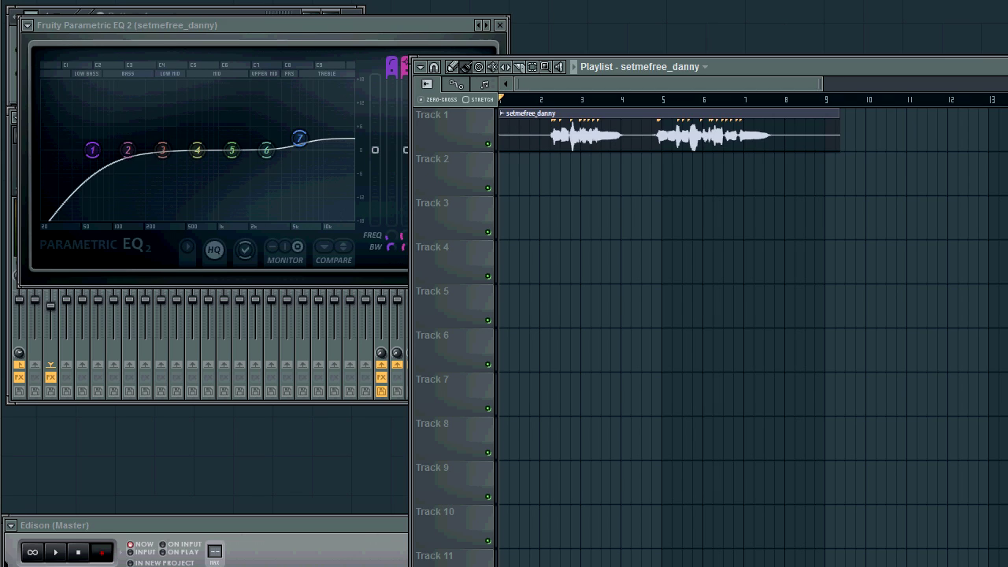
key("space")
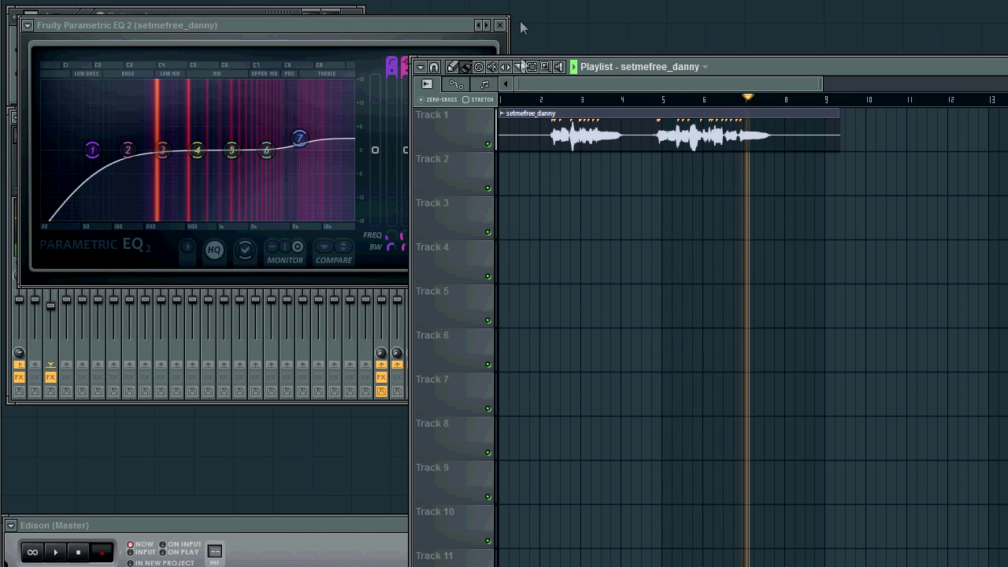
Stop the vocal playback and return the mixer to the front
key("space")
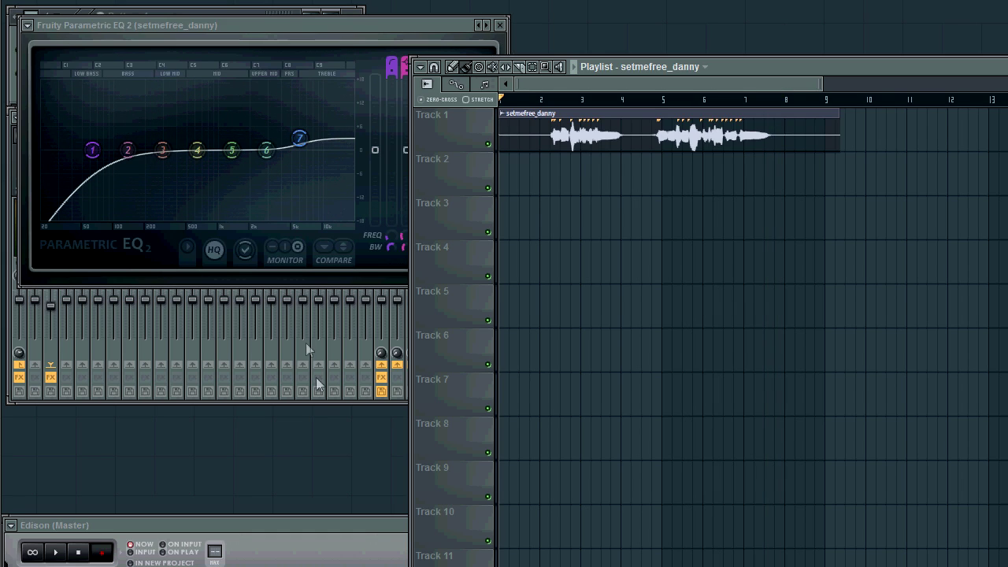
left_click(319, 402)
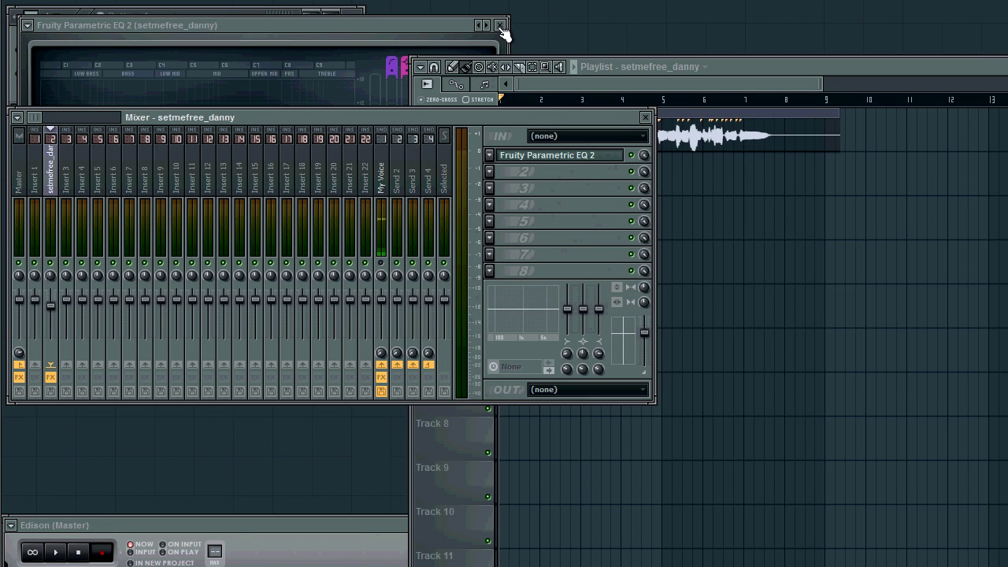
Load SPITFISH into the setmefree_danny track's second effect slot and move its window up-left
left_click(489, 175)
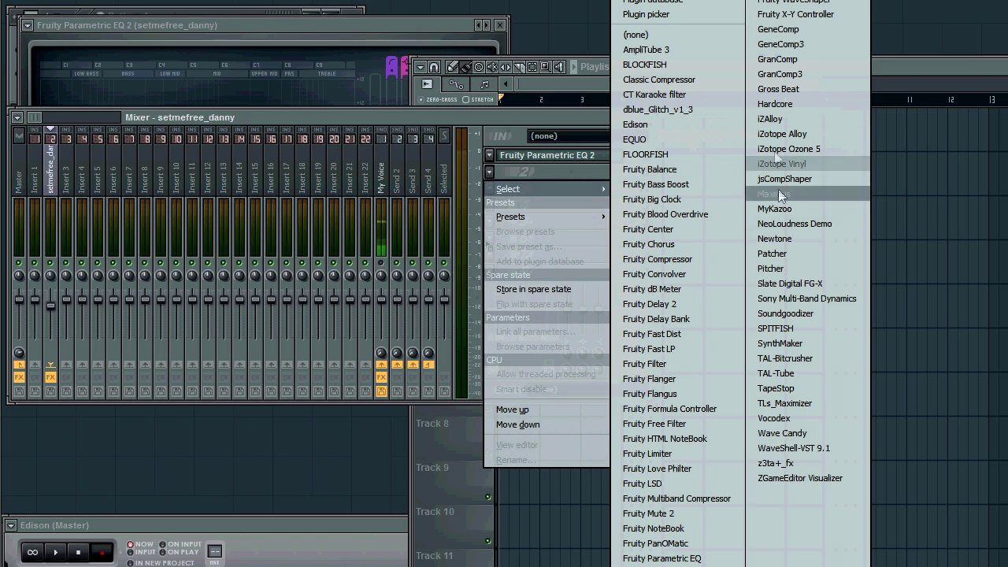
left_click(809, 330)
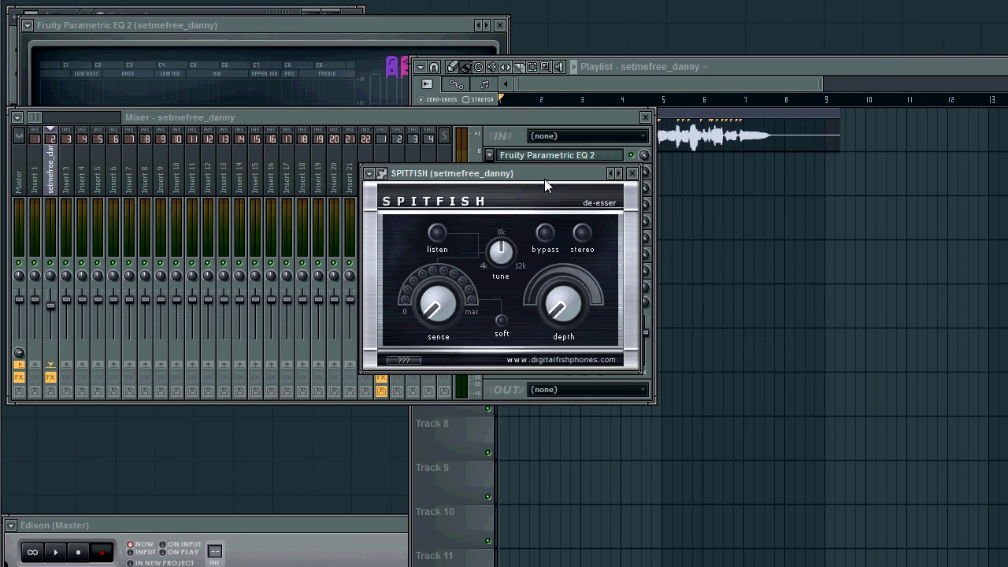
left_click_drag(544, 178, 460, 127)
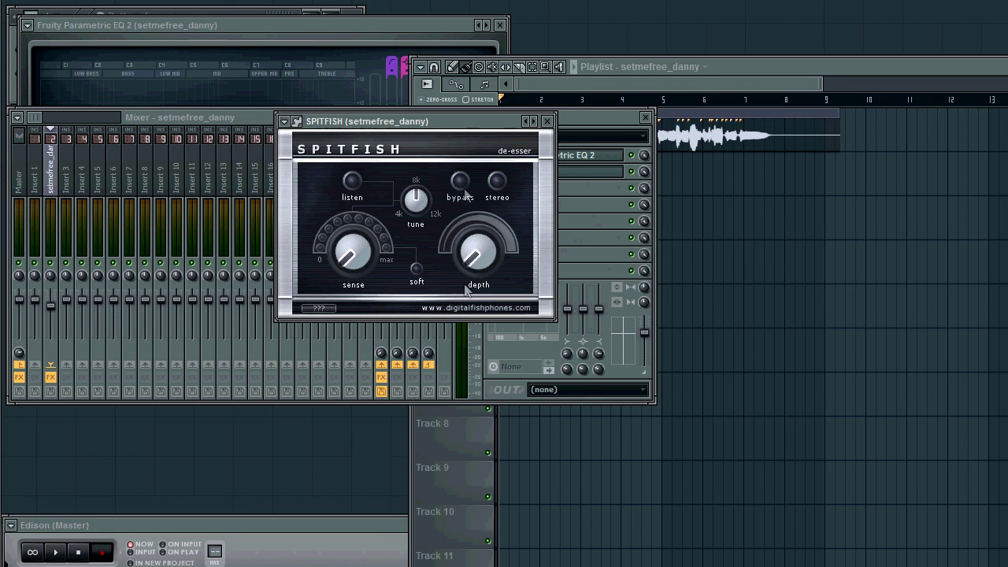
Check SPITFISH's version and credits info, return to its settings, and close the Parametric EQ 2 window
left_click(316, 308)
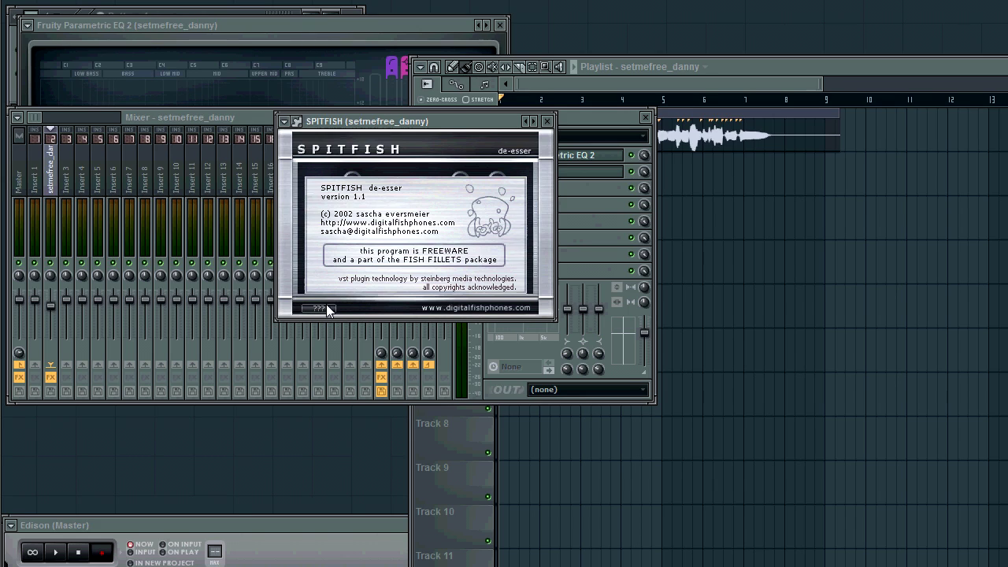
left_click(423, 182)
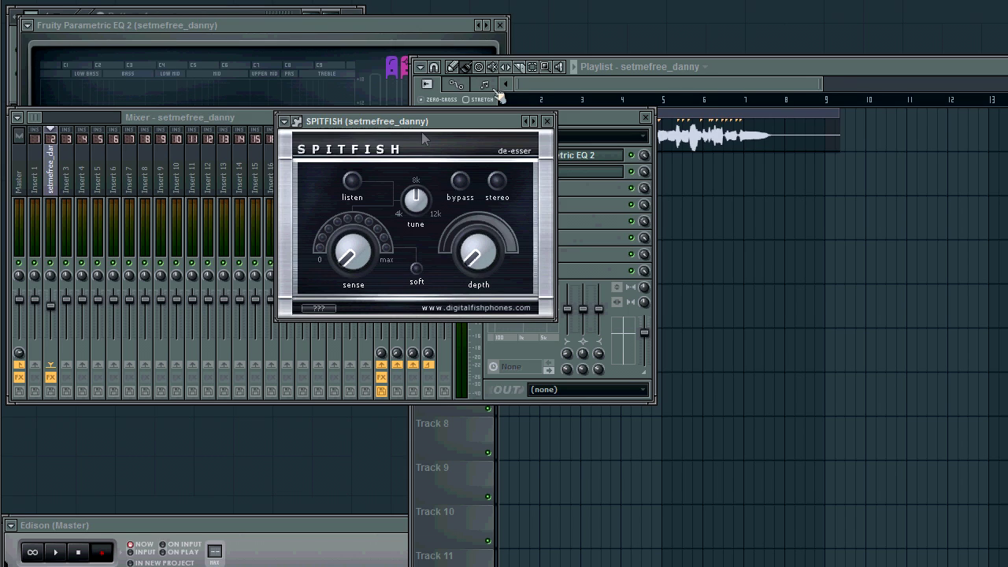
left_click(499, 25)
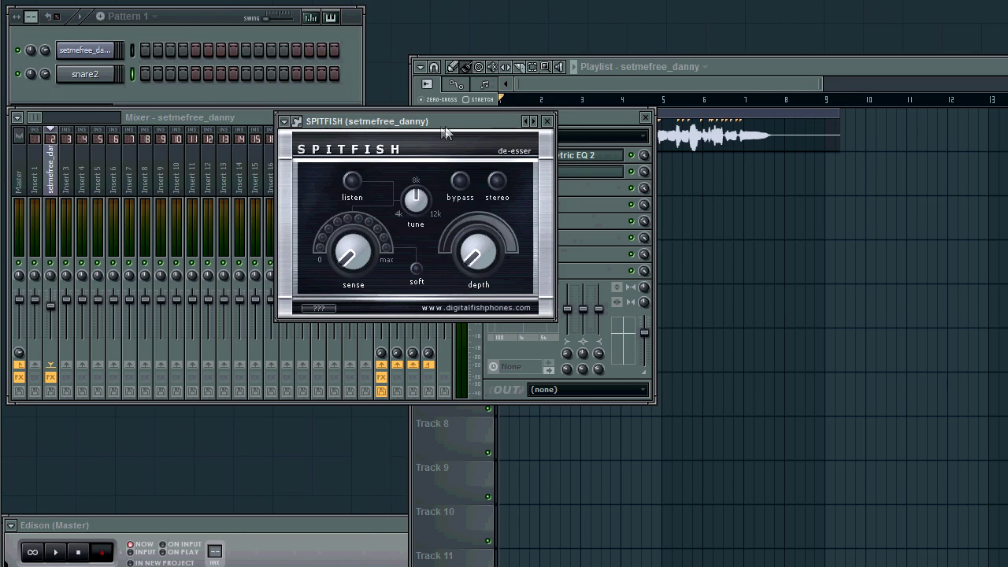
Set SPITFISH's sense to about the middle and its depth to a low amount
left_click_drag(450, 122, 453, 68)
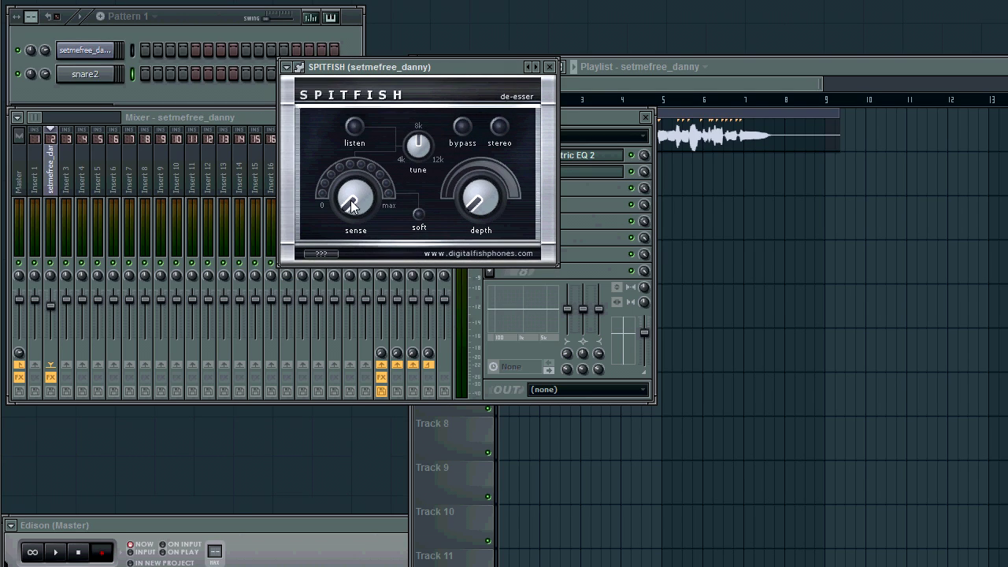
left_click_drag(351, 204, 350, 236)
left_click_drag(474, 187, 475, 224)
left_click_drag(356, 203, 399, 203)
left_click_drag(472, 198, 429, 230)
Turn on SPITFISH's listen mode, lower the sense slightly, and play the vocal to hear the sibilance
left_click(355, 128)
left_click_drag(354, 187, 386, 198)
key("space")
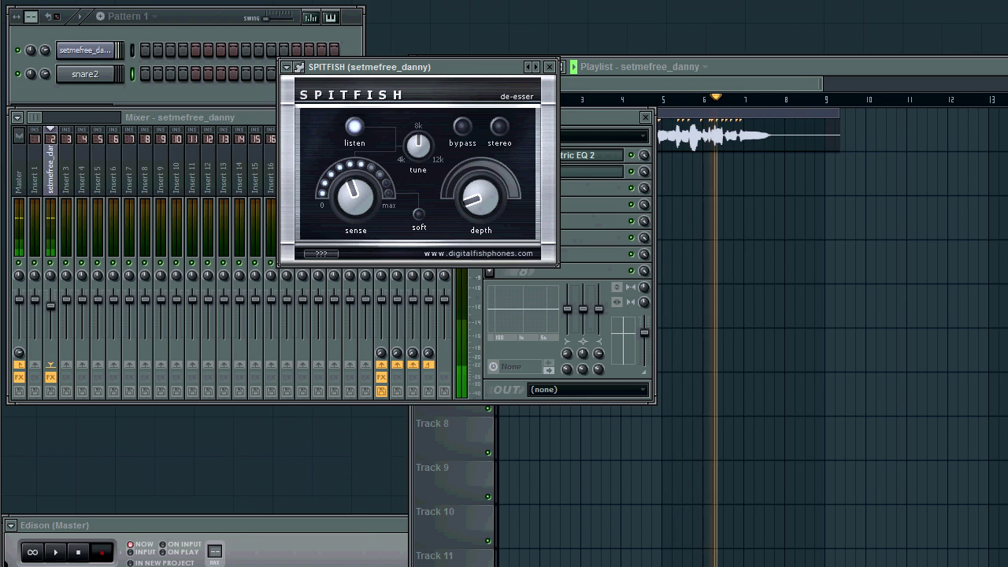
key("space")
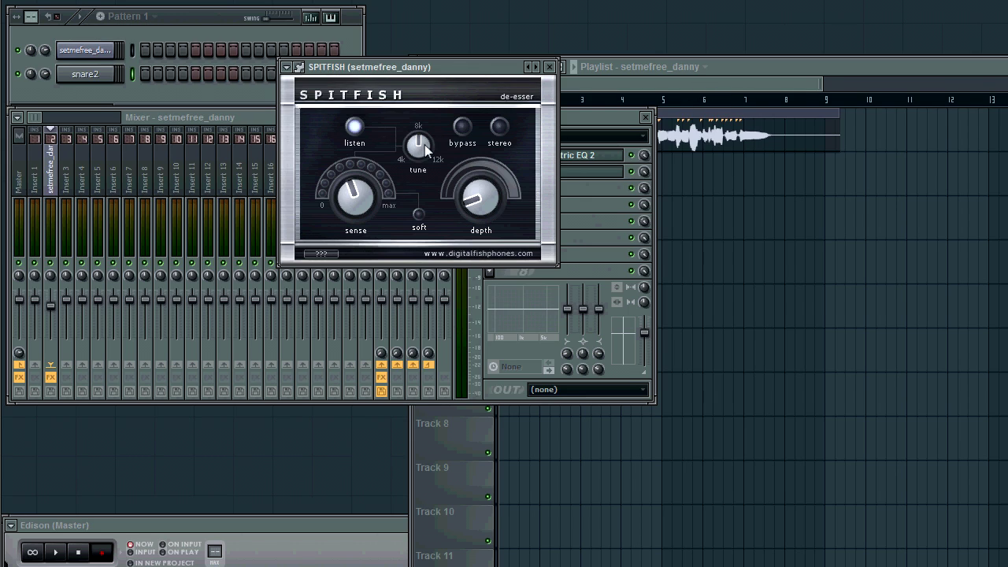
Center SPITFISH's tune frequency at 8k while listening to the isolated S sounds
left_click_drag(423, 149, 417, 156)
left_click_drag(444, 161, 420, 127)
left_click(630, 66)
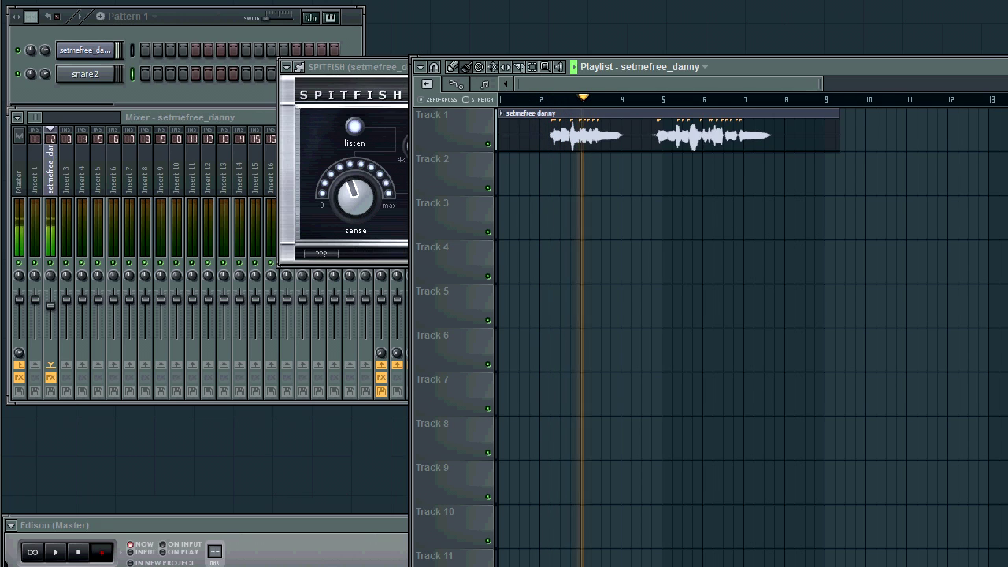
left_click(395, 66)
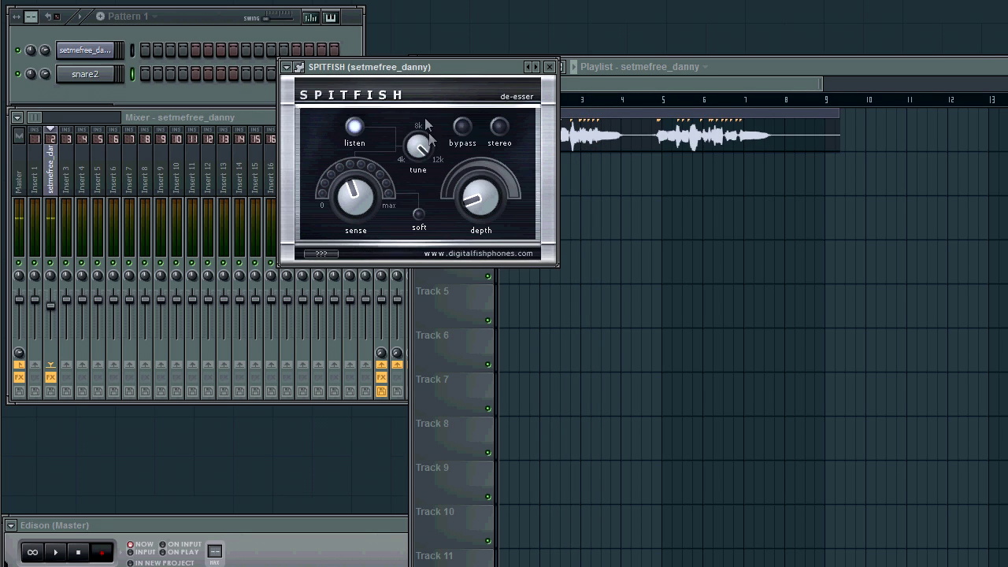
left_click_drag(430, 150, 421, 125)
left_click(780, 71)
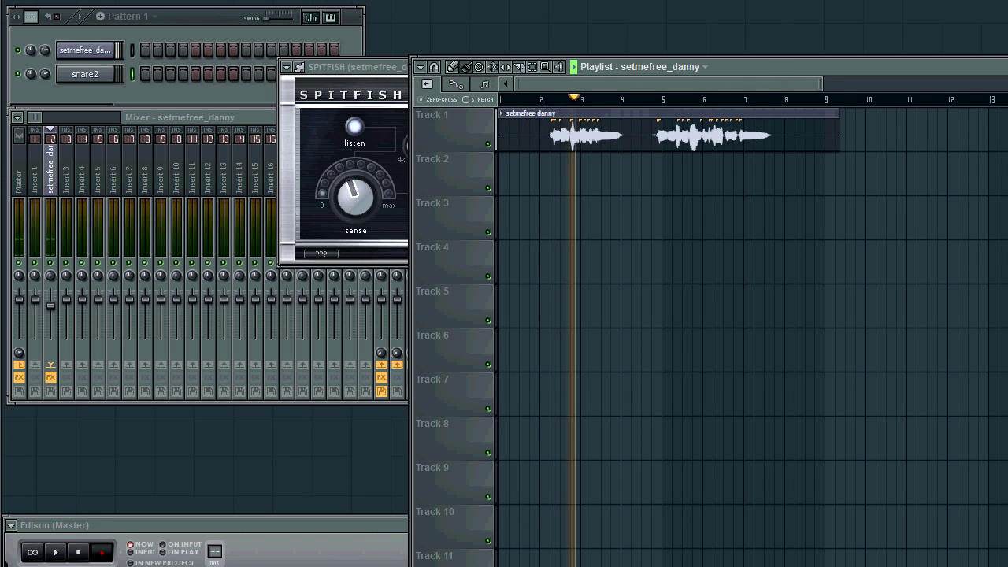
left_click(387, 79)
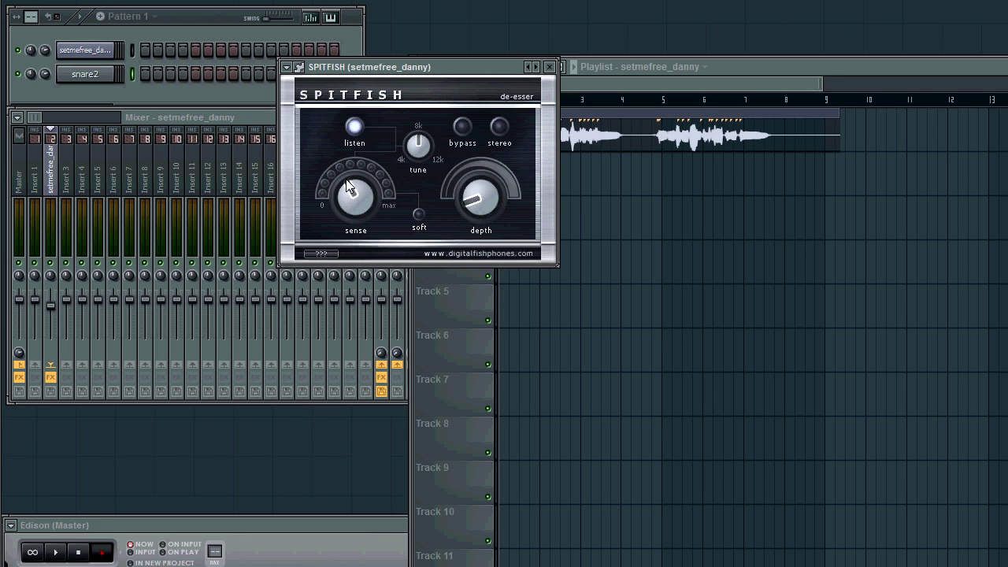
Set the vocal's playback start point, change SPITFISH's depth amount, and restart playback
left_click(571, 67)
left_click(551, 99)
left_click(393, 66)
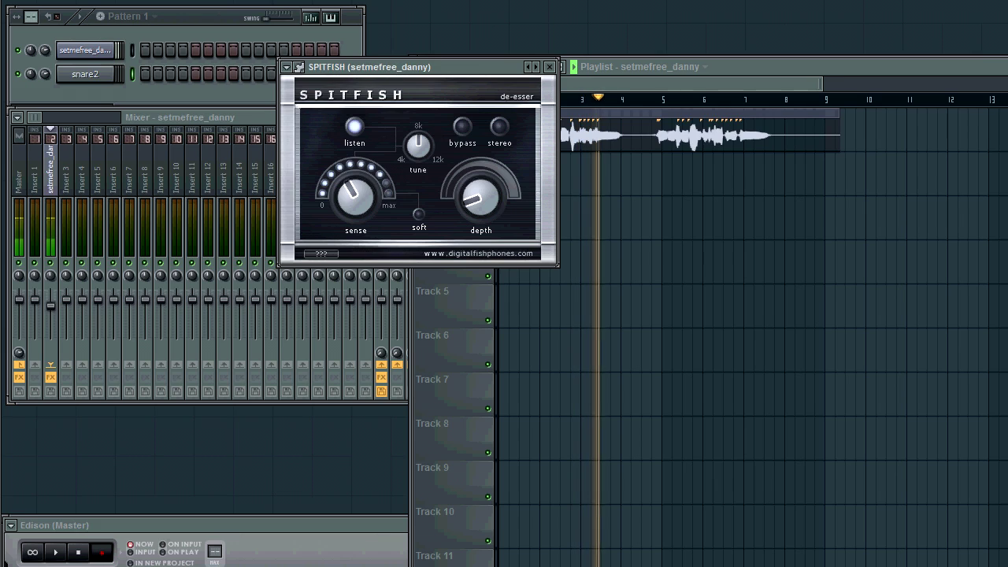
key("space")
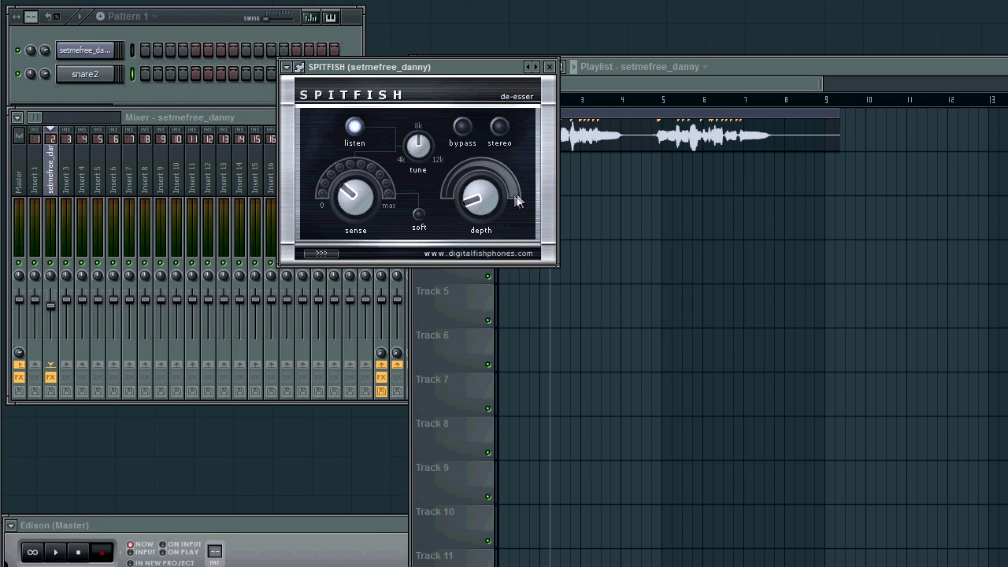
left_click_drag(469, 201, 506, 236)
key("space")
key("space")
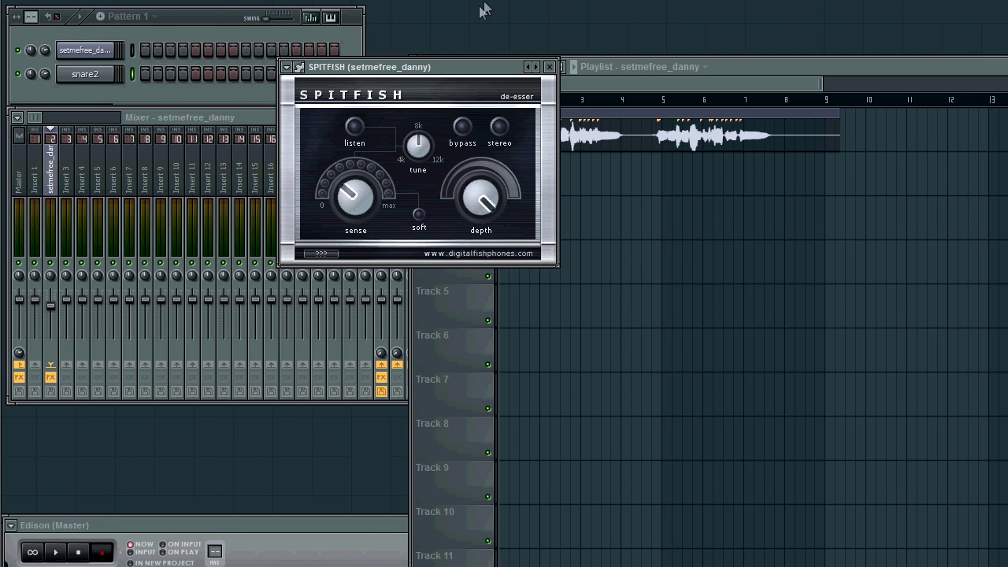
Play the full vocal through SPITFISH, turning its depth with the mouse wheel between playbacks
key("space")
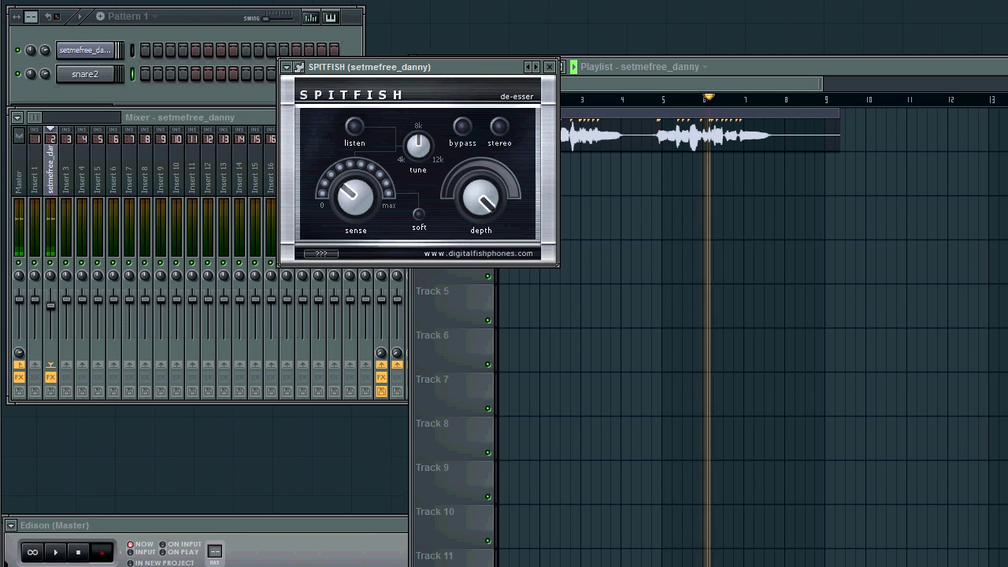
key("space")
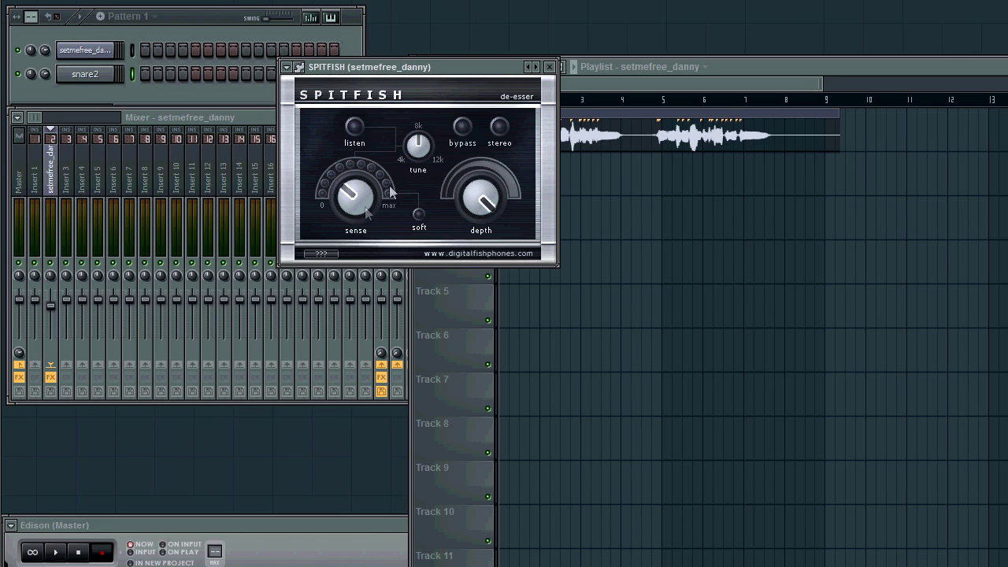
scroll(465, 189, "down", 6)
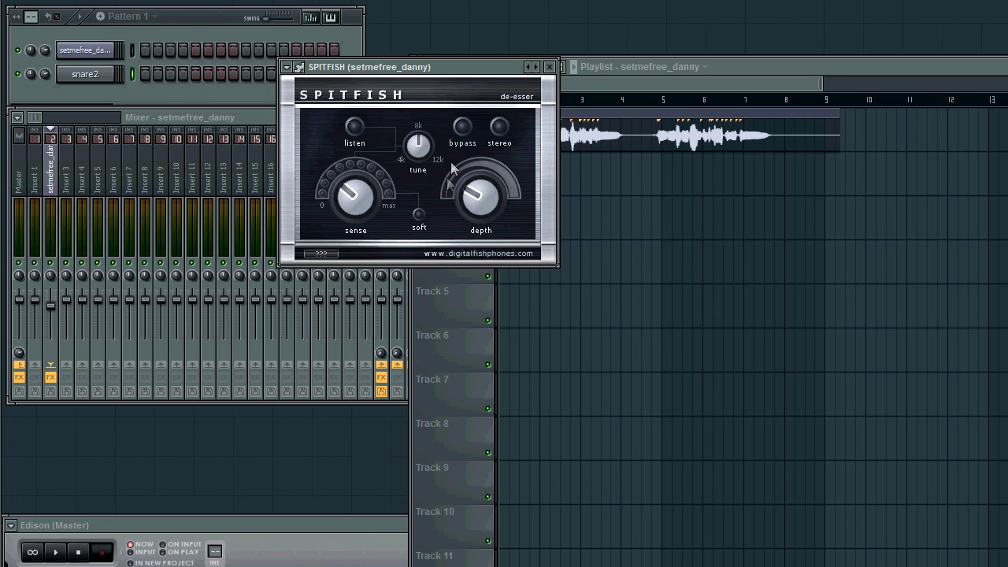
key("space")
Stop playback and bypass SPITFISH to hear the unprocessed vocal
left_click(643, 79)
left_click(398, 142)
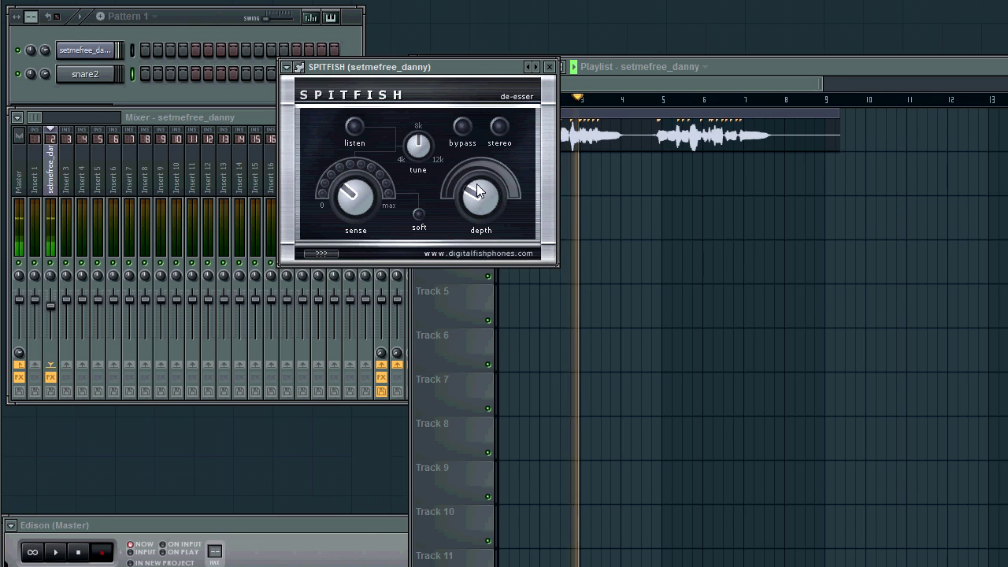
key("space")
key("space")
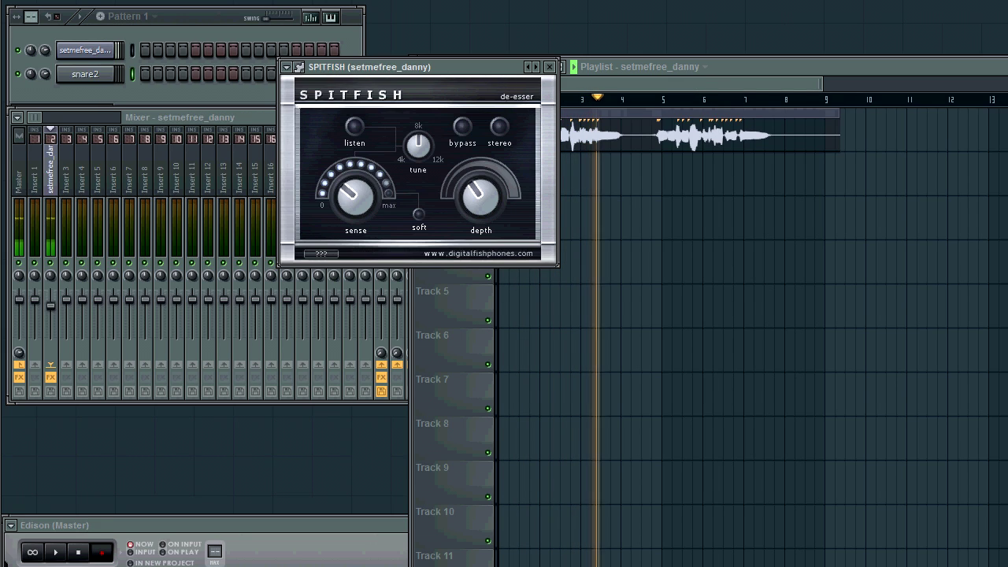
key("space")
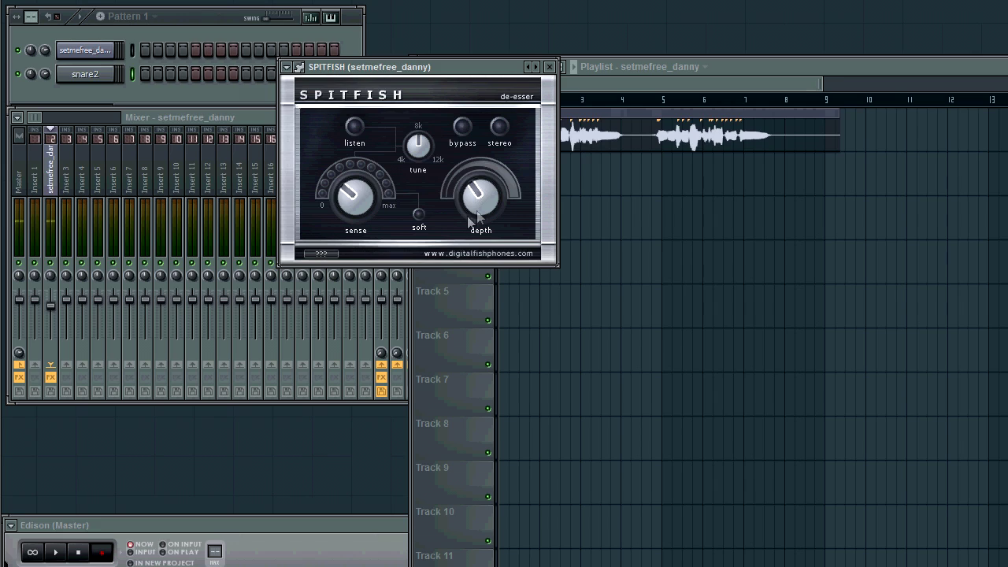
left_click(464, 127)
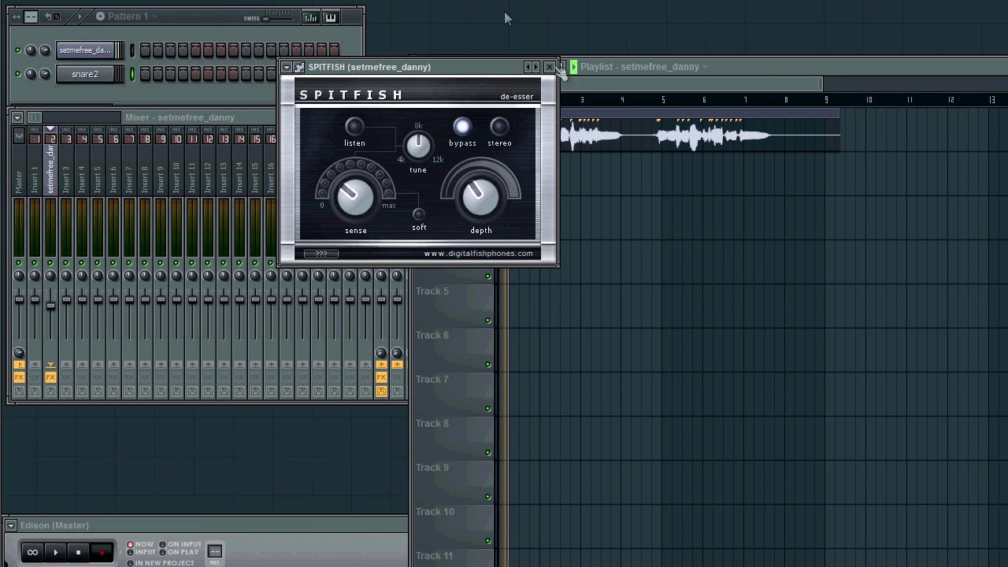
Move the SPITFISH window further left and stop the bypassed playback
left_click(750, 66)
left_click(405, 69)
left_click_drag(406, 70, 267, 72)
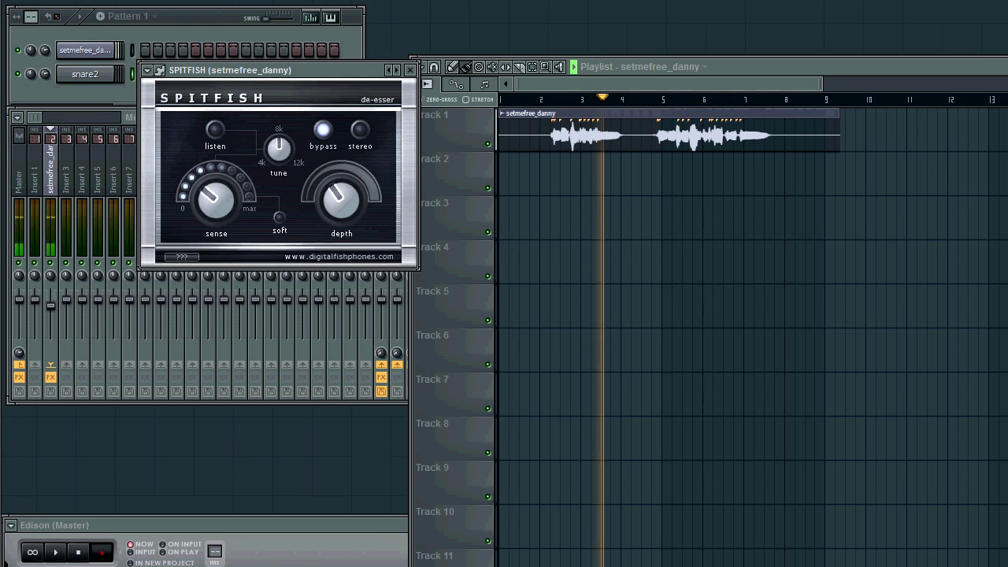
key("space")
Re-enable SPITFISH and play the vocal with the de-esser active for comparison
left_click(324, 131)
key("space")
left_click(419, 123)
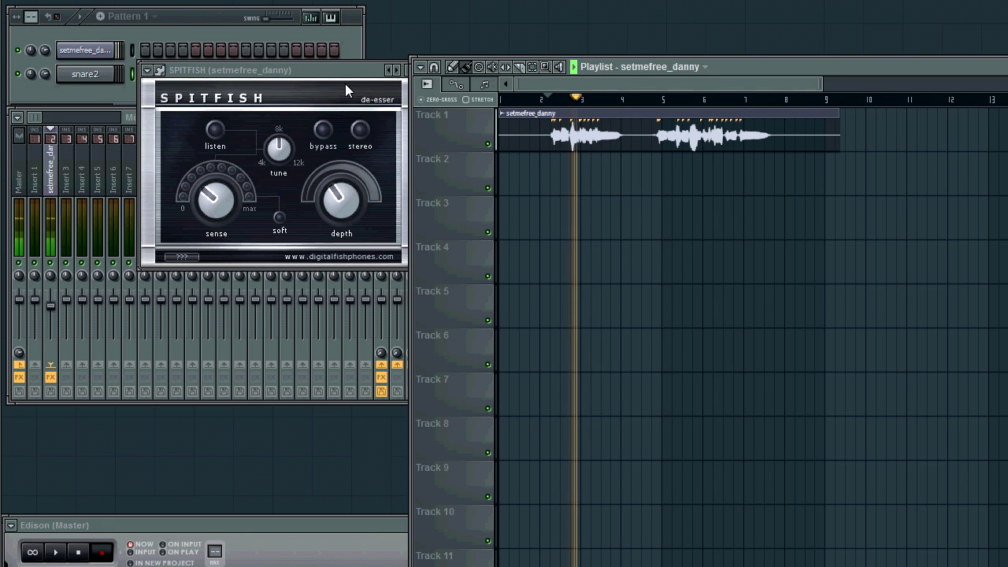
key("space")
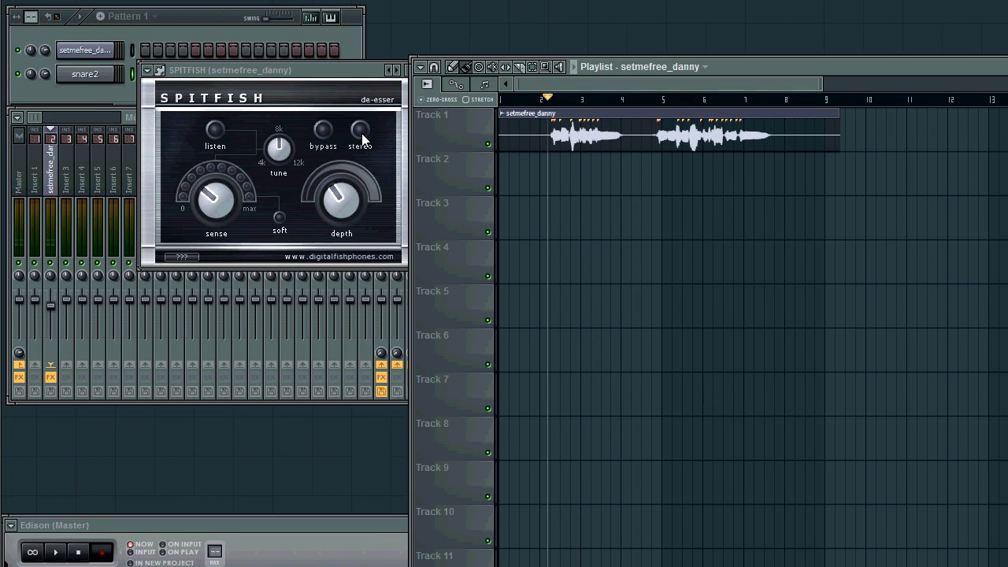
left_click_drag(365, 70, 347, 64)
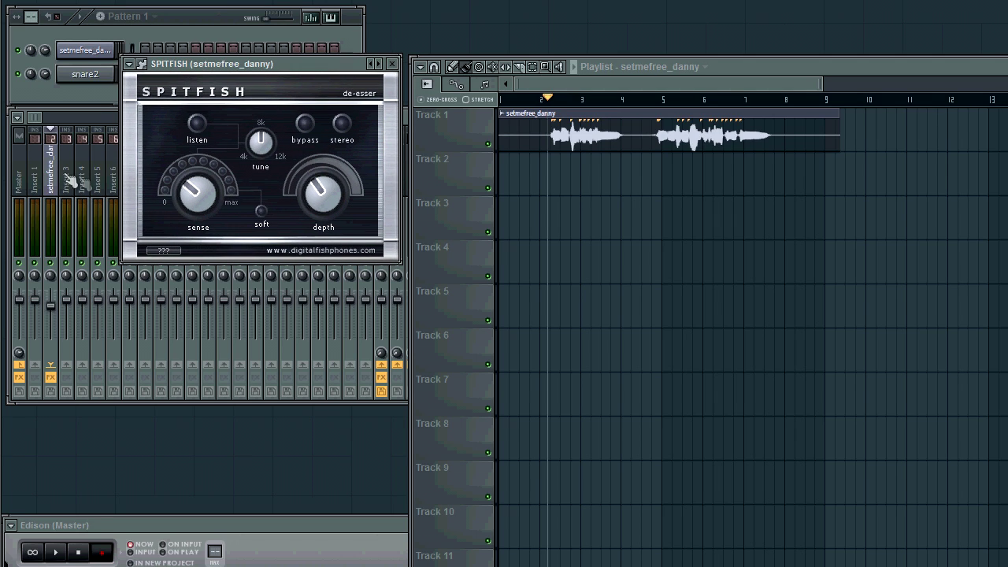
Bring up the full mixer with F9, showing setmefree_danny's Parametric EQ 2 then SPITFISH, and lower it slightly
left_click(41, 132)
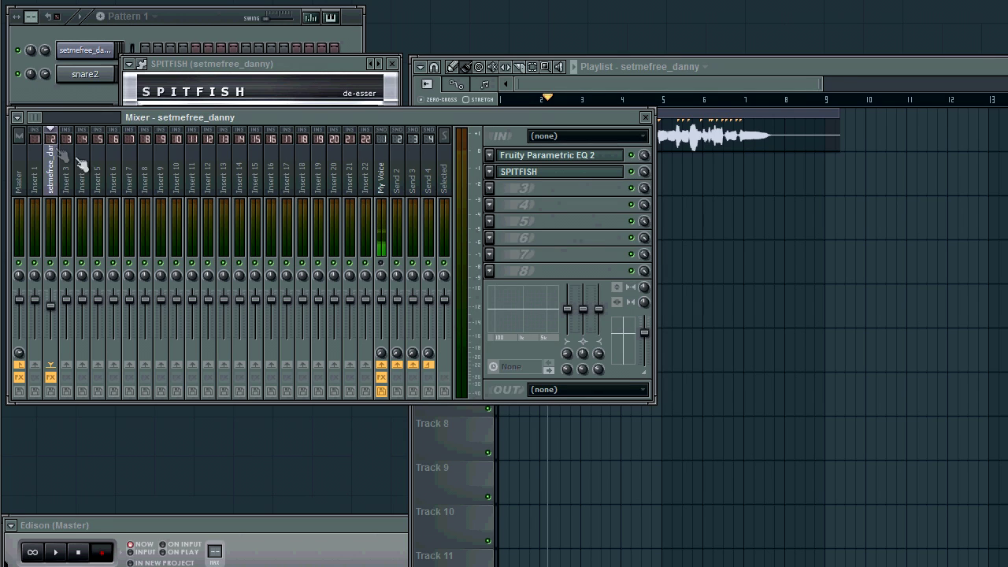
left_click(800, 84)
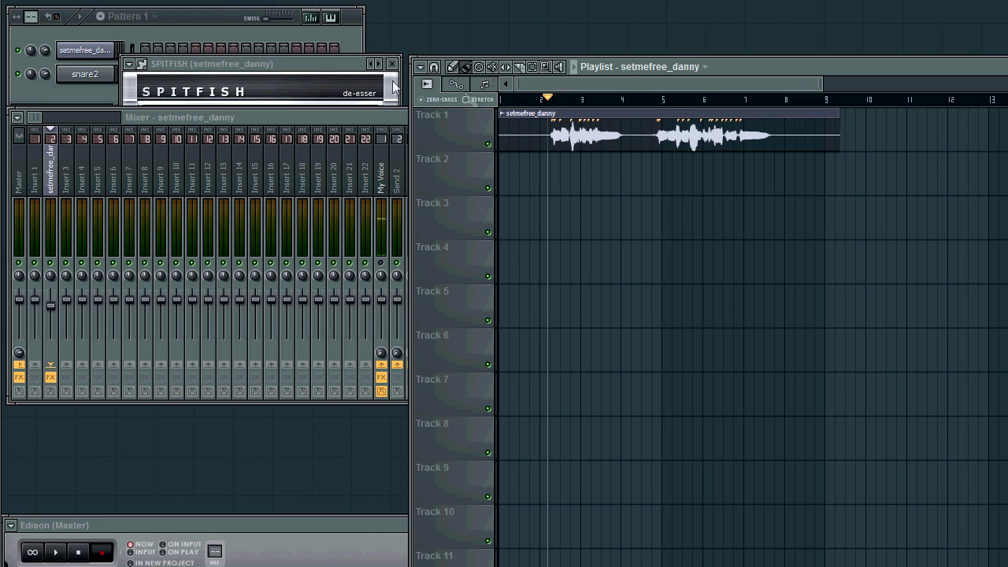
left_click(310, 76)
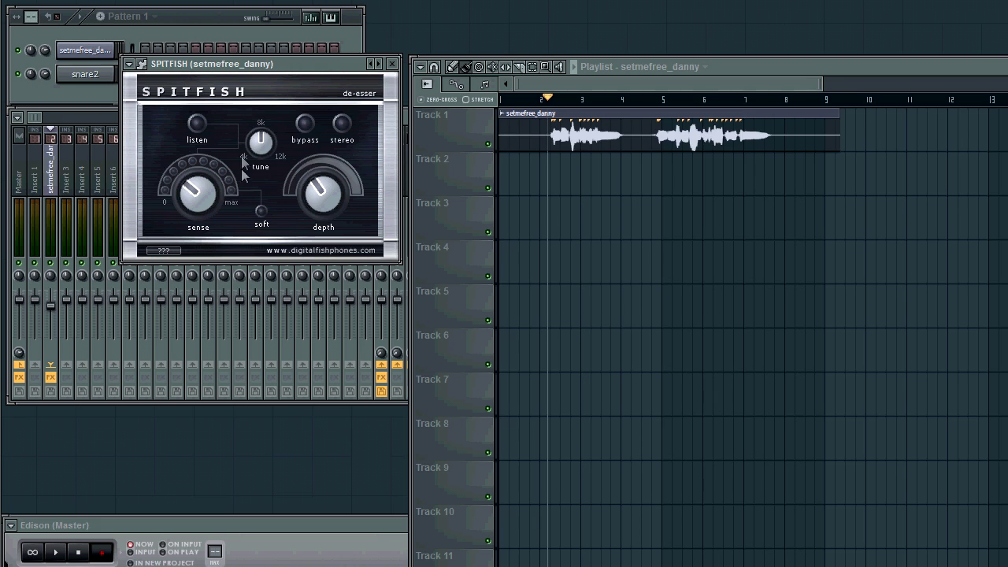
key("F9")
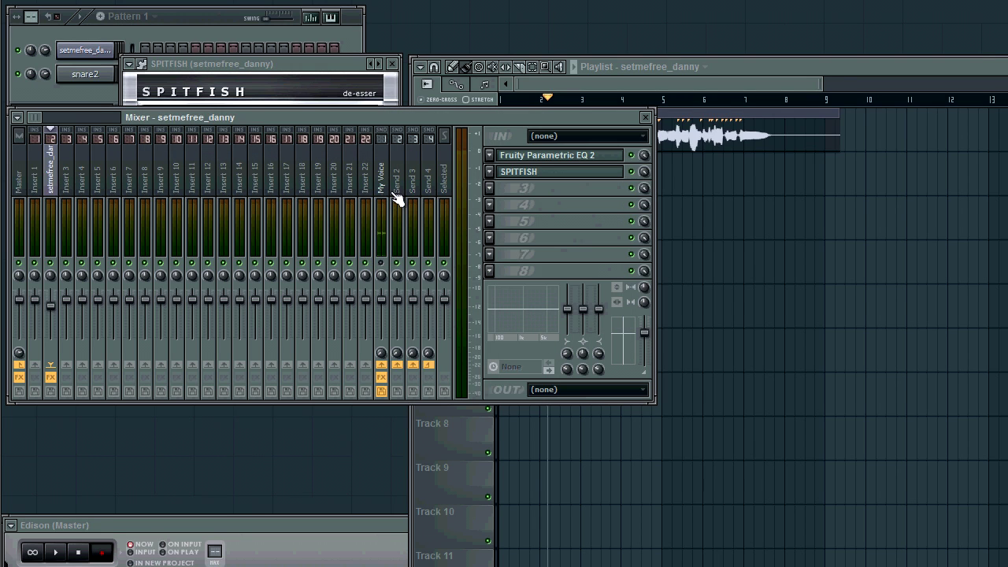
left_click(314, 81)
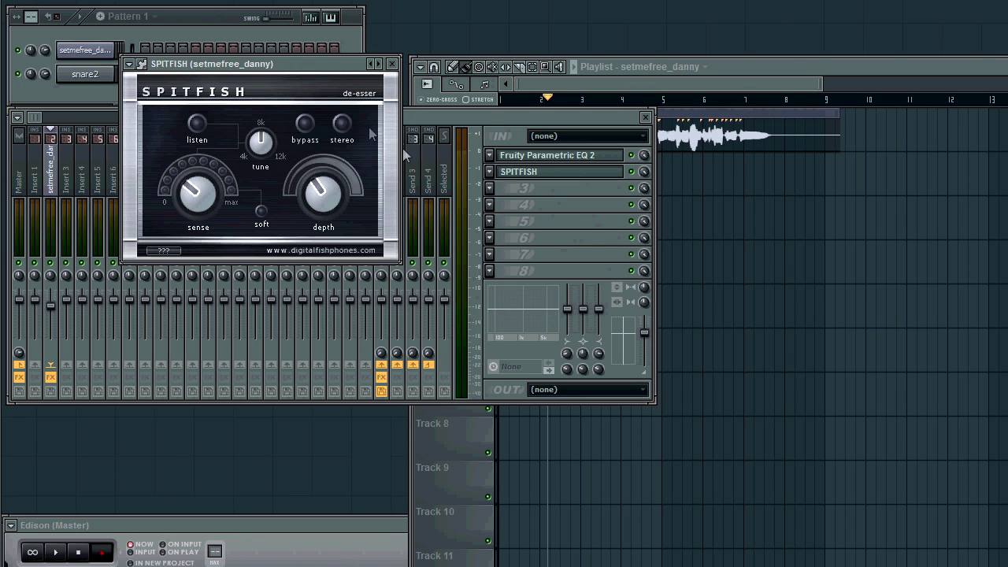
left_click(487, 115)
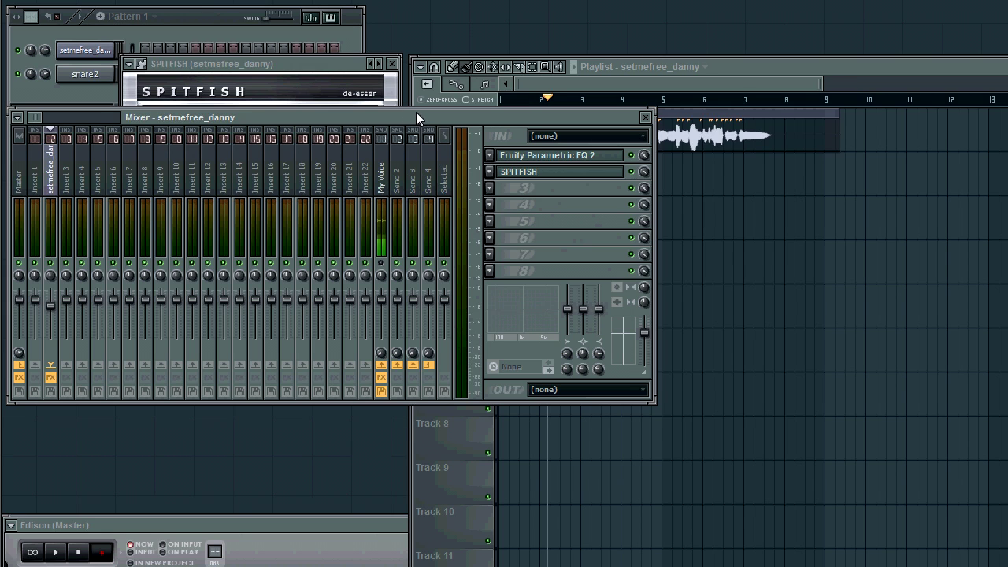
left_click_drag(416, 112, 415, 139)
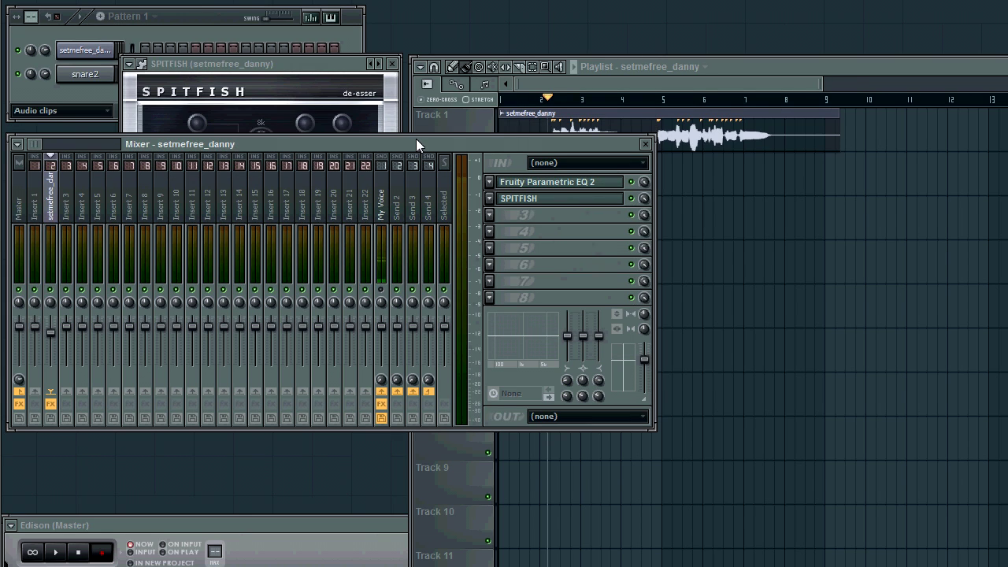